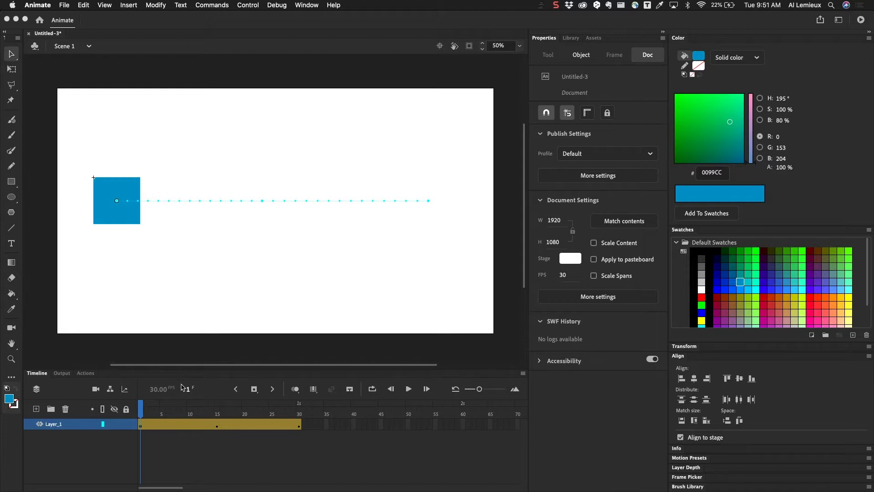
Scrub the blue square's 30-frame tween and select the block instance at frame 15
{"action": "left_click", "coordinate": [142, 410]}
{"action": "left_click_drag", "start_coordinate": [144, 411], "coordinate": [218, 409]}
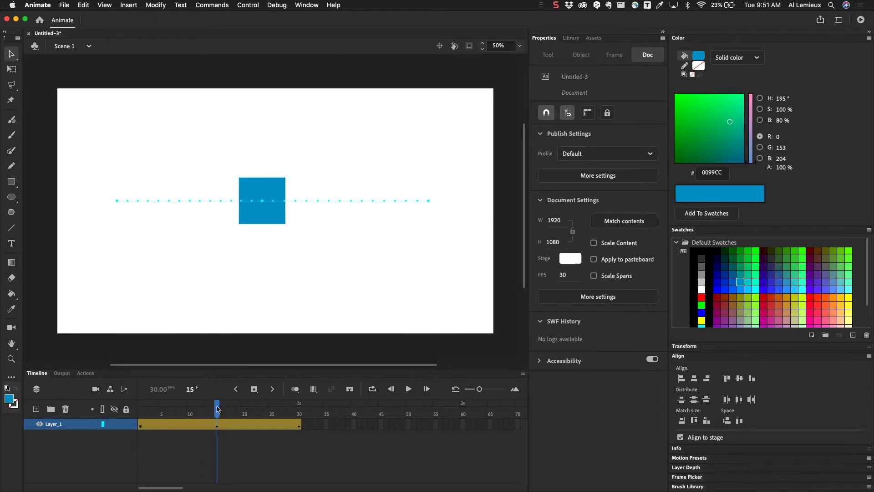
{"action": "left_click", "coordinate": [255, 220]}
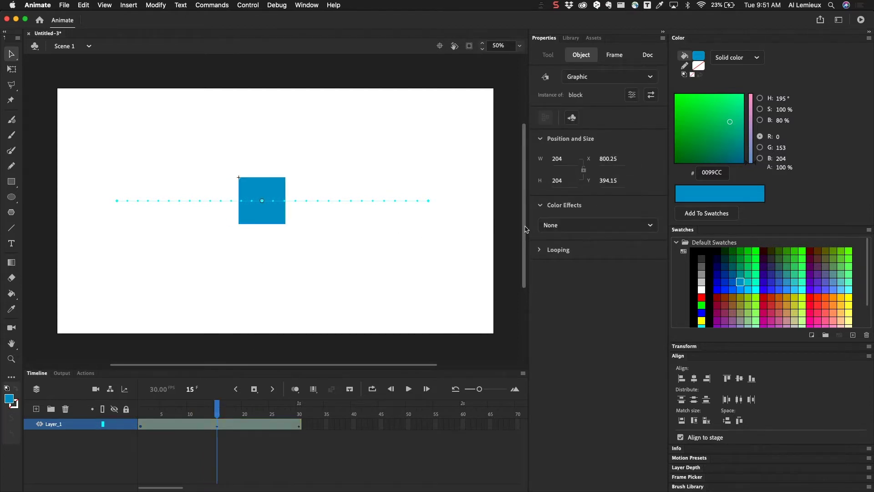
Apply a Brightness color effect at 100% to the block at frame 15
{"action": "left_click", "coordinate": [572, 226]}
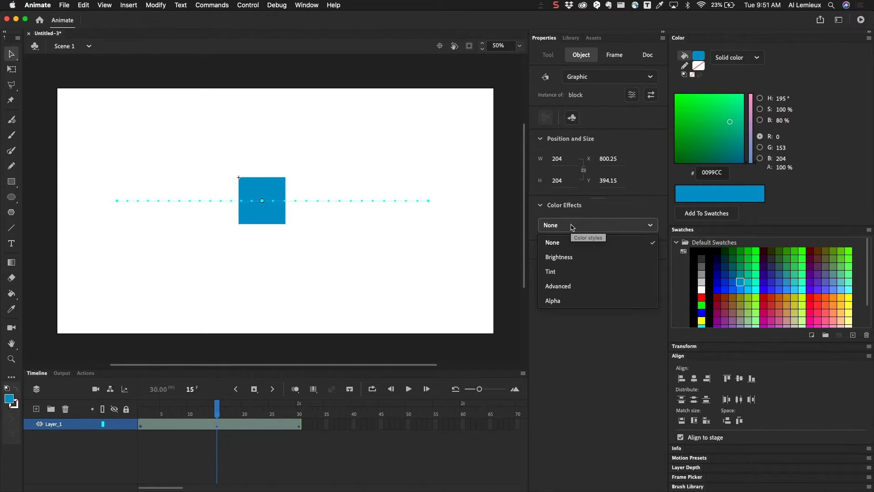
{"action": "left_click", "coordinate": [567, 257]}
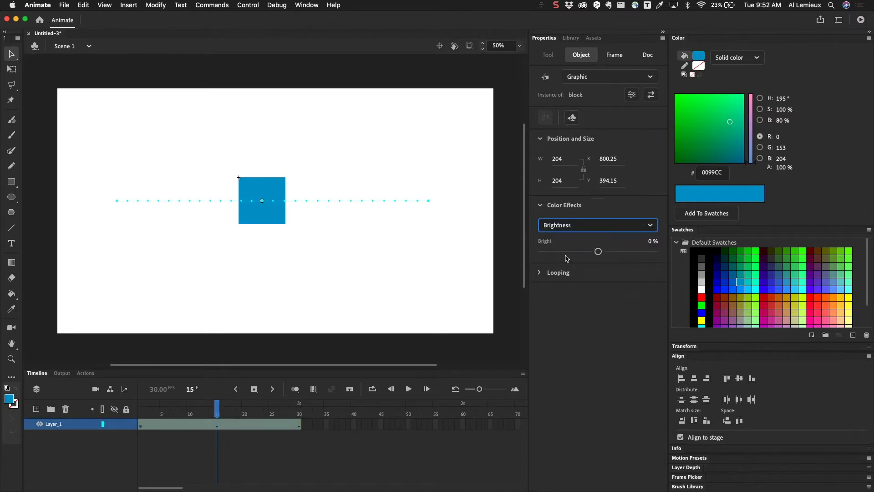
{"action": "left_click_drag", "start_coordinate": [599, 254], "coordinate": [661, 261]}
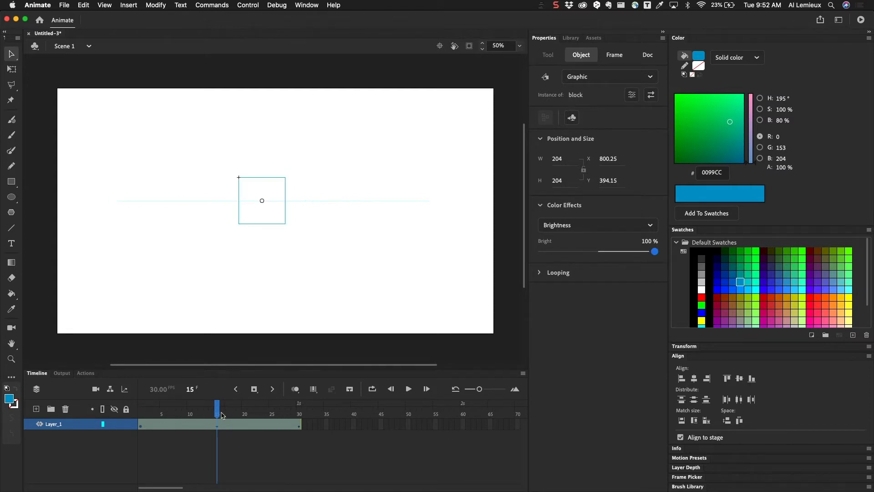
{"action": "left_click_drag", "start_coordinate": [218, 413], "coordinate": [300, 421]}
Lower the block's brightness to 0% at frame 30, then return and reselect it at frame 15
{"action": "left_click", "coordinate": [321, 435]}
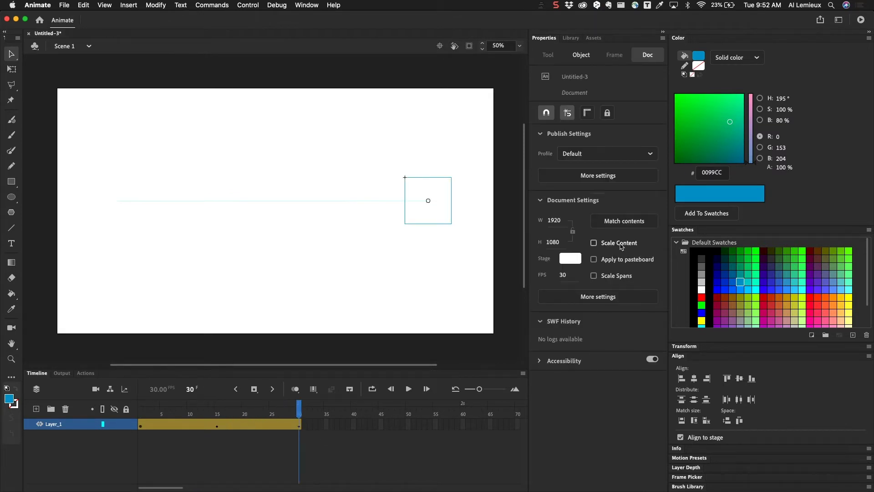
{"action": "left_click", "coordinate": [446, 198]}
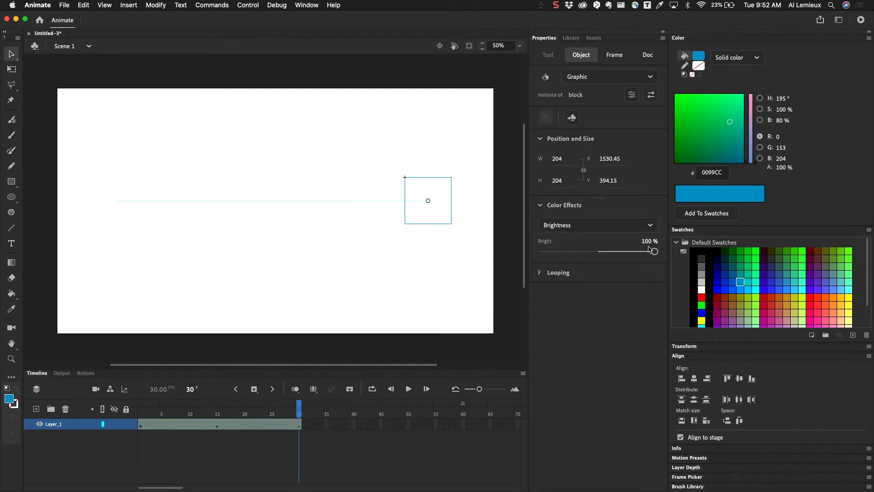
{"action": "left_click_drag", "start_coordinate": [658, 255], "coordinate": [600, 261]}
{"action": "left_click_drag", "start_coordinate": [298, 410], "coordinate": [219, 438]}
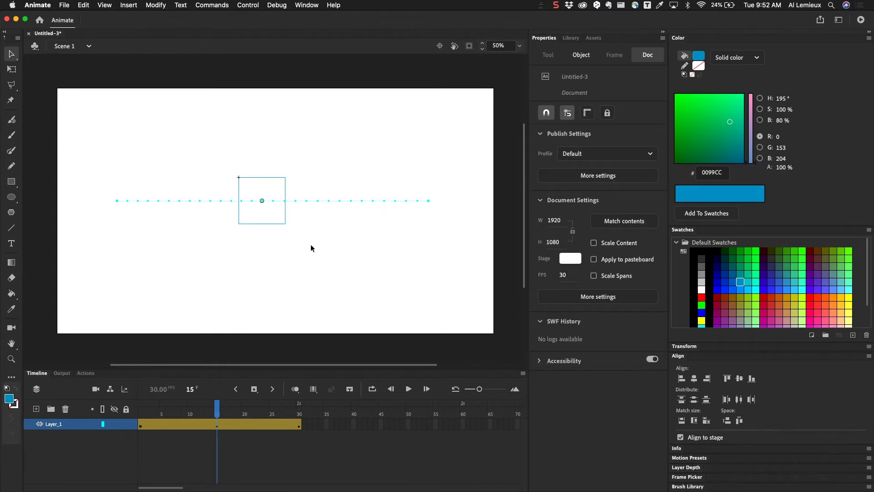
{"action": "left_click", "coordinate": [261, 223]}
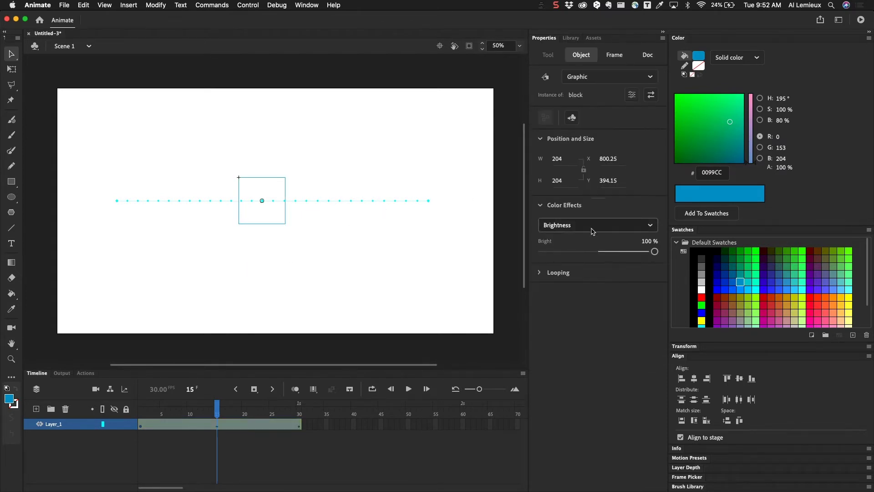
Replace the Brightness effect with an Alpha effect at 0% on the block at frame 15
{"action": "left_click", "coordinate": [614, 226]}
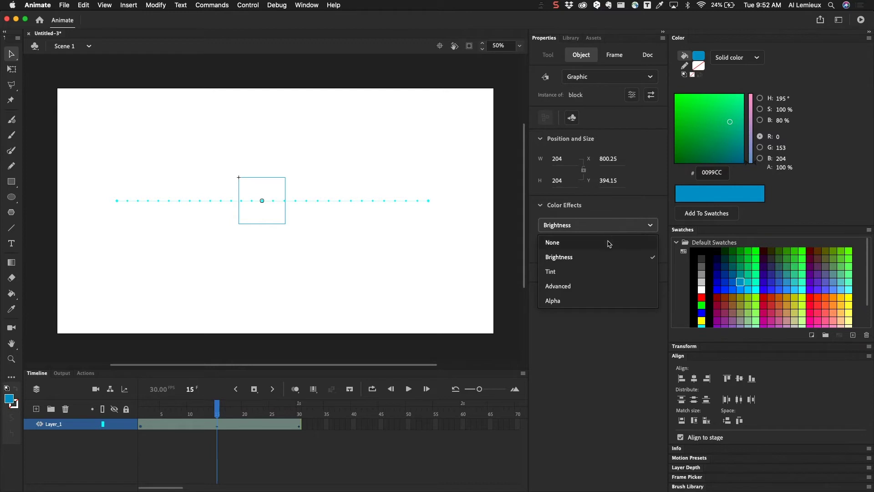
{"action": "left_click", "coordinate": [609, 243]}
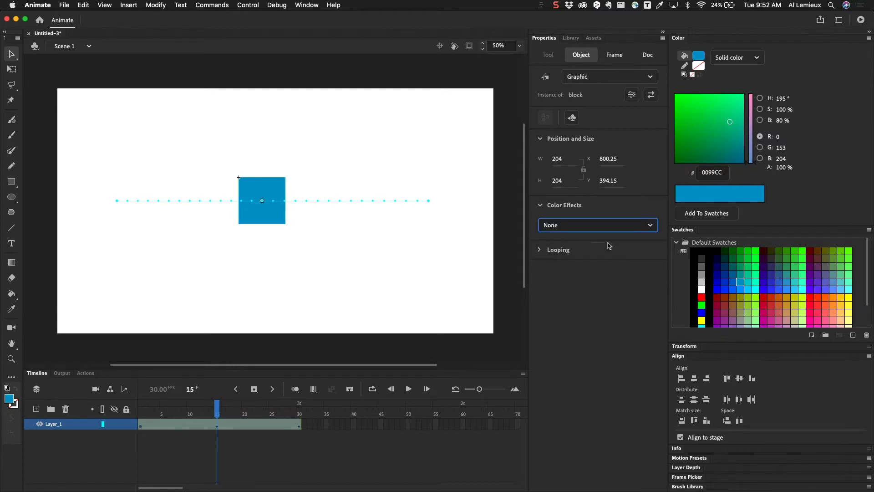
{"action": "left_click", "coordinate": [598, 227]}
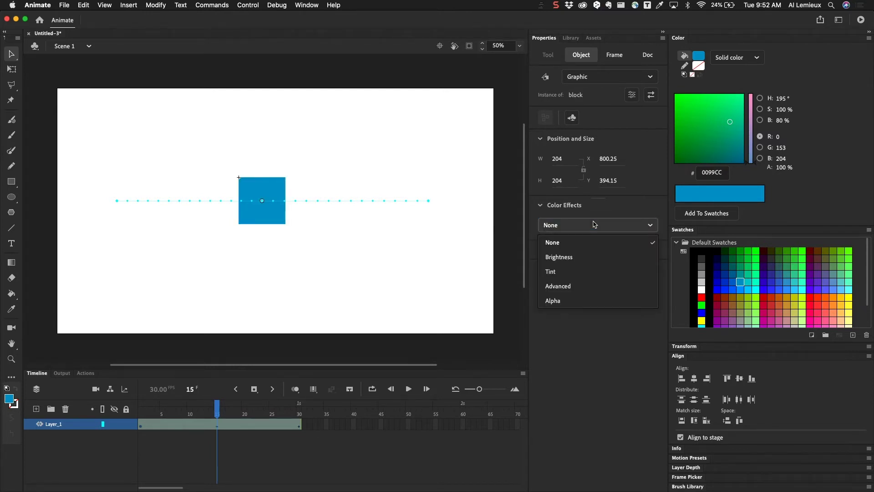
{"action": "left_click", "coordinate": [584, 302]}
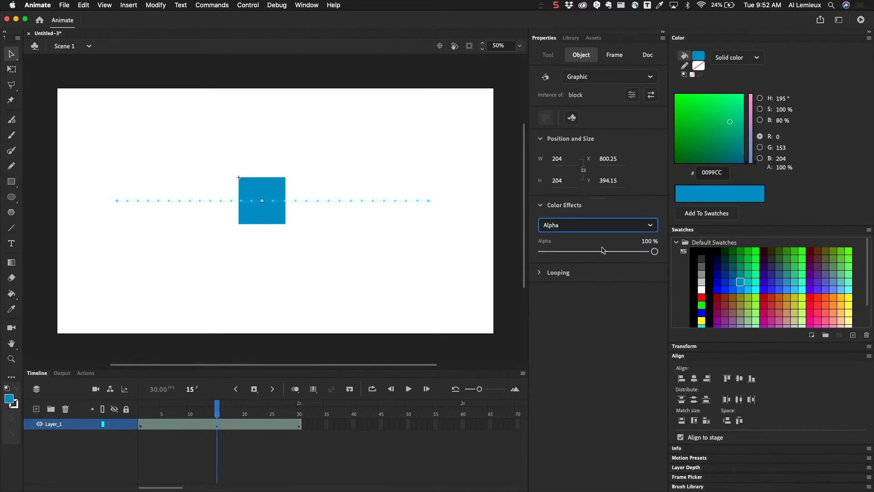
{"action": "left_click_drag", "start_coordinate": [654, 251], "coordinate": [541, 252]}
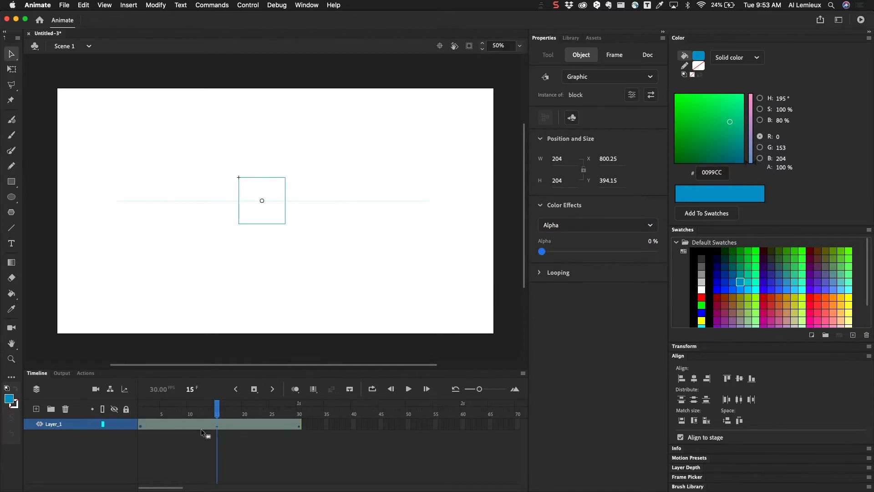
Set the block's Alpha to 100% at frame 30 and rewind to frame 1
{"action": "left_click_drag", "start_coordinate": [217, 410], "coordinate": [317, 428]}
{"action": "left_click", "coordinate": [450, 214]}
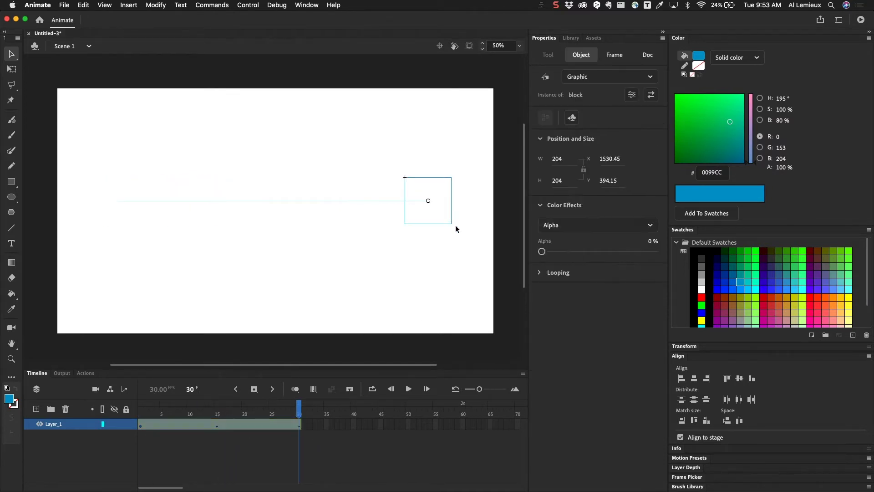
{"action": "left_click_drag", "start_coordinate": [541, 252], "coordinate": [656, 252]}
{"action": "left_click_drag", "start_coordinate": [301, 407], "coordinate": [139, 415]}
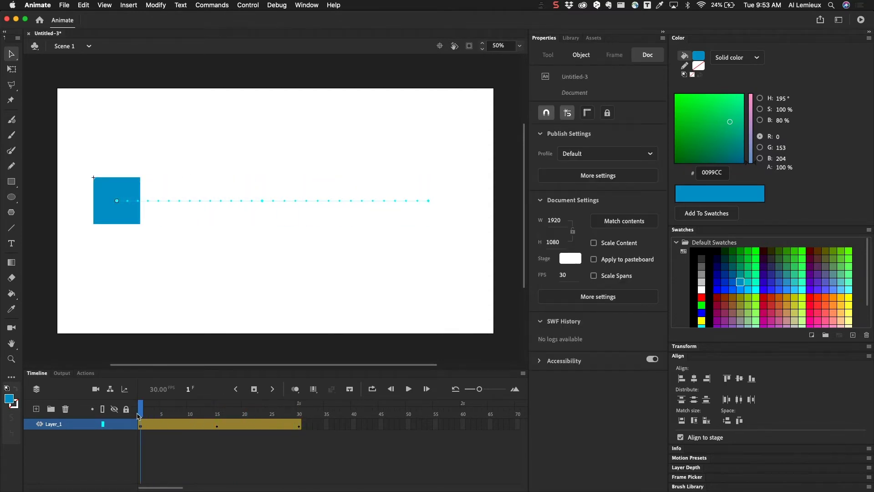
Play the tween, set the frame-30 block's Color Effect to None, and reselect it at frame 15
{"action": "key", "text": "Return"}
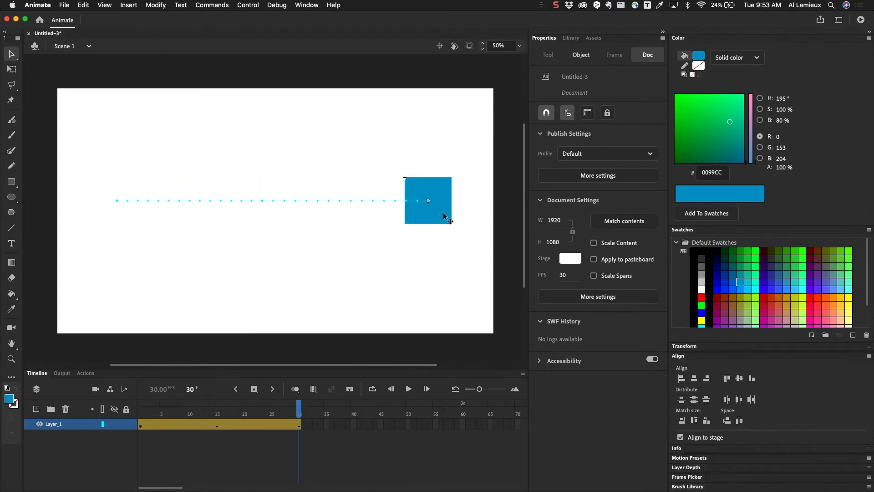
{"action": "left_click", "coordinate": [442, 212]}
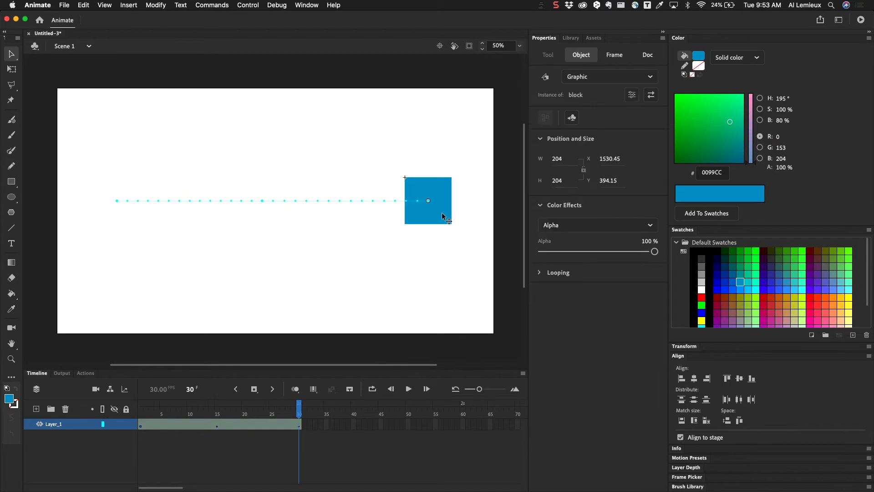
{"action": "left_click", "coordinate": [581, 227]}
{"action": "left_click", "coordinate": [580, 245]}
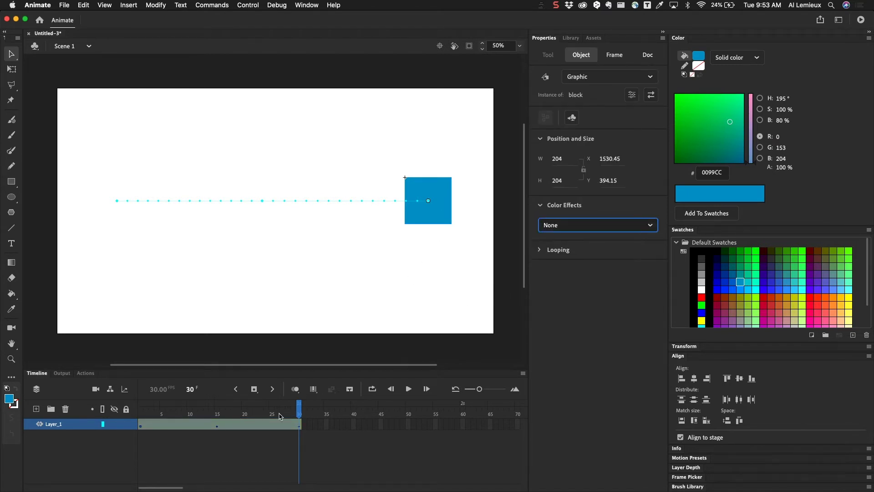
{"action": "left_click_drag", "start_coordinate": [299, 409], "coordinate": [222, 418]}
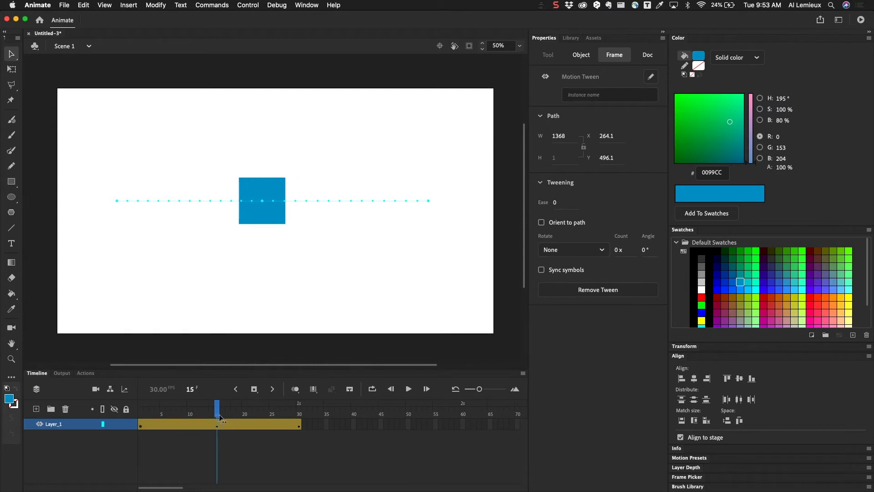
{"action": "left_click", "coordinate": [253, 256]}
{"action": "left_click", "coordinate": [251, 220]}
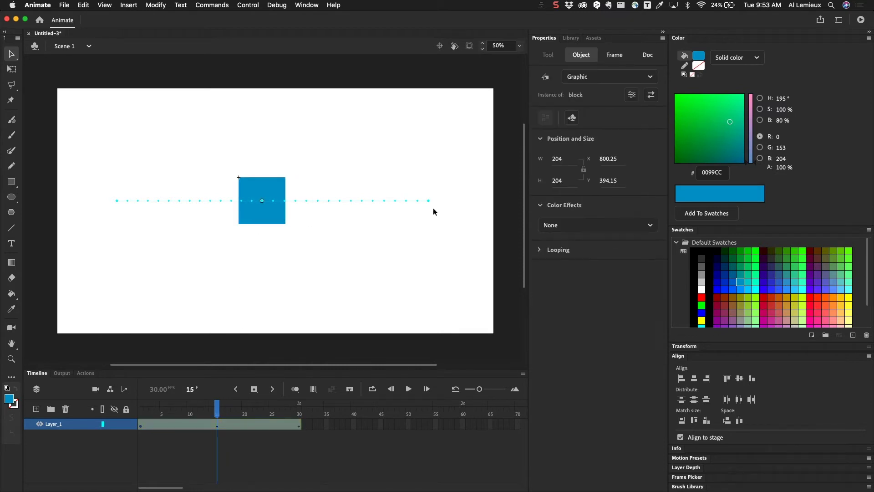
Apply a Tint color effect of about 21% to the block at frame 15
{"action": "left_click", "coordinate": [585, 226]}
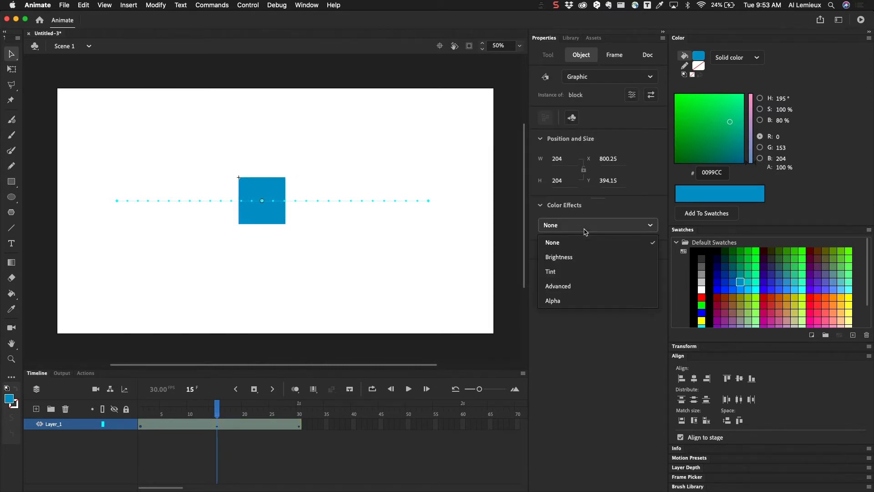
{"action": "left_click", "coordinate": [581, 273]}
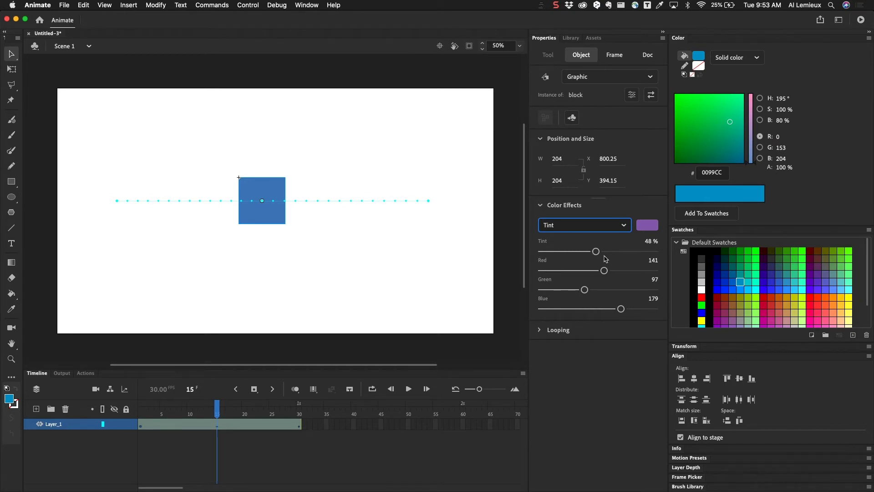
{"action": "left_click_drag", "start_coordinate": [597, 255], "coordinate": [583, 310]}
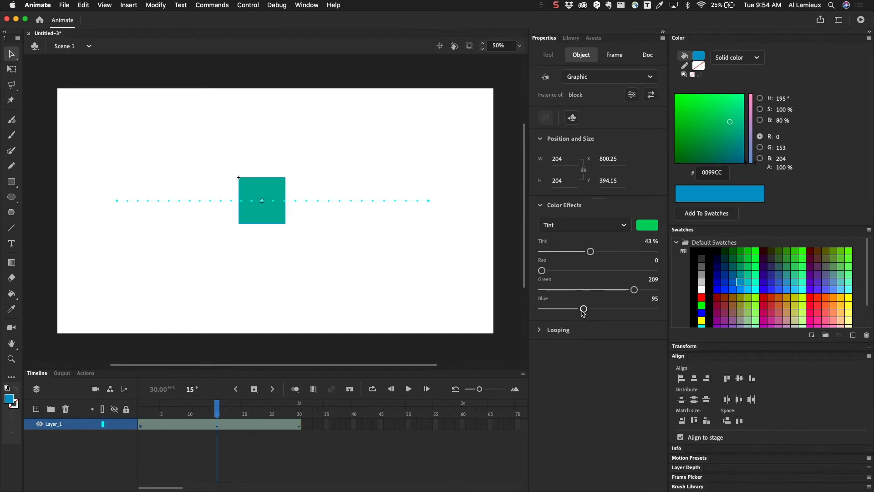
{"action": "left_click_drag", "start_coordinate": [218, 410], "coordinate": [302, 418]}
{"action": "left_click", "coordinate": [393, 269]}
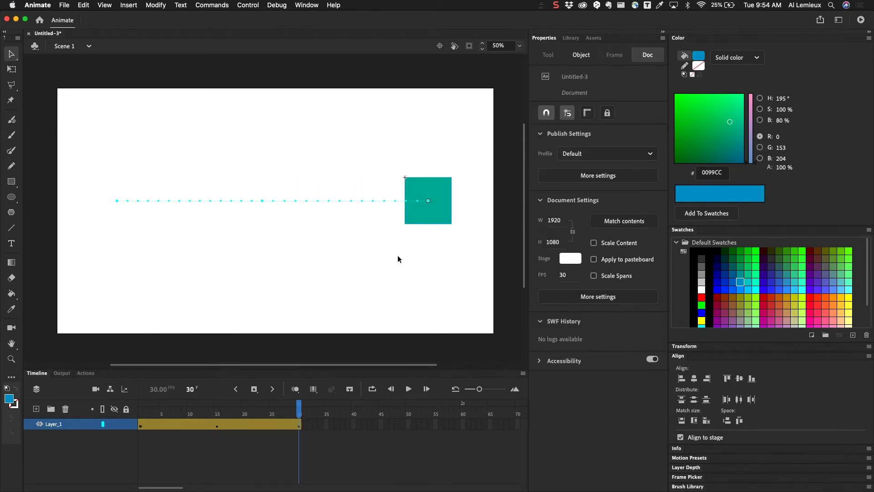
Give the block at frame 30 a 67% Tint with Red 255, then play the tween
{"action": "left_click", "coordinate": [426, 215]}
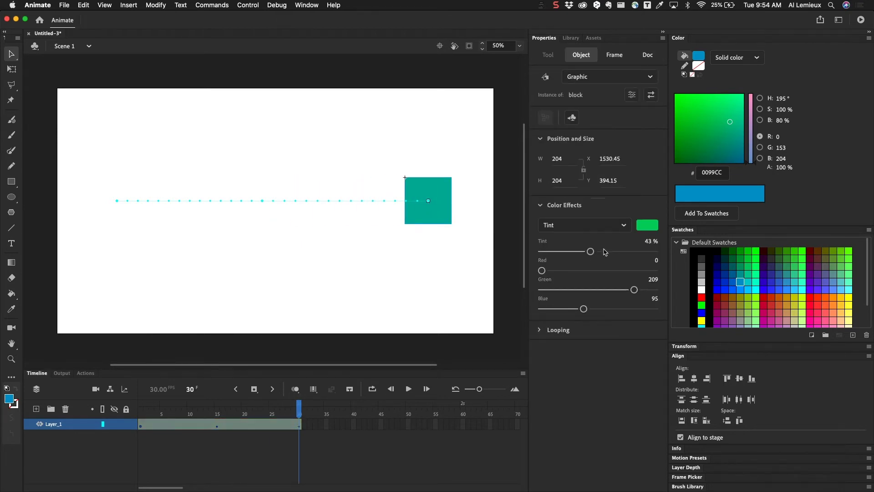
{"action": "left_click_drag", "start_coordinate": [591, 251], "coordinate": [618, 251]}
{"action": "left_click_drag", "start_coordinate": [542, 271], "coordinate": [568, 310]}
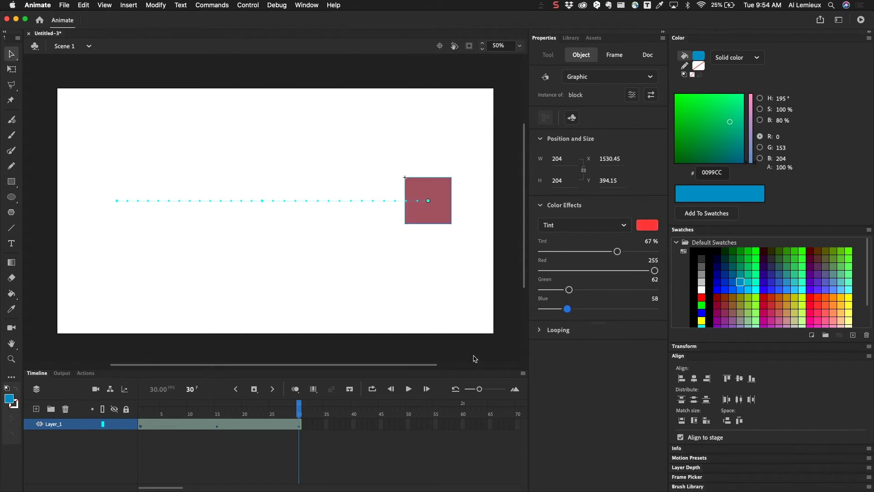
{"action": "left_click_drag", "start_coordinate": [299, 410], "coordinate": [80, 412]}
{"action": "key", "text": "Return"}
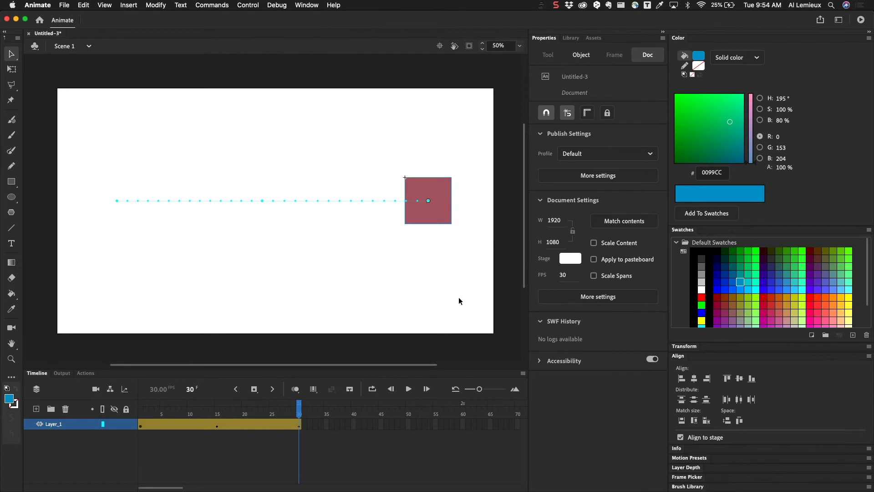
Remove the square's Tint effect and select the square at frame 15
{"action": "left_click", "coordinate": [428, 222]}
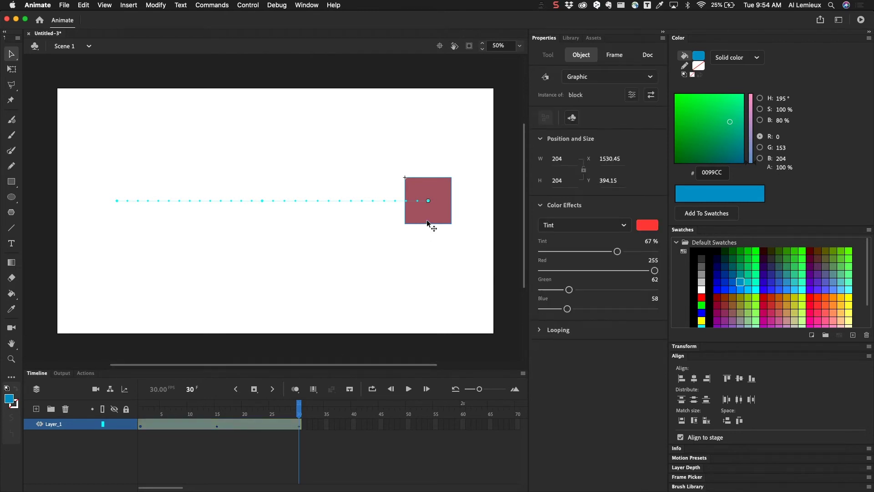
{"action": "left_click", "coordinate": [592, 225]}
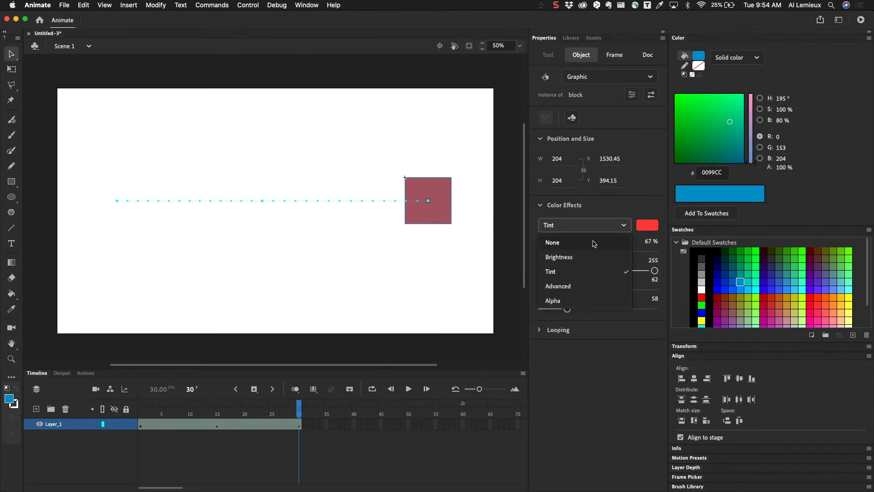
{"action": "left_click", "coordinate": [592, 243]}
{"action": "left_click", "coordinate": [221, 415]}
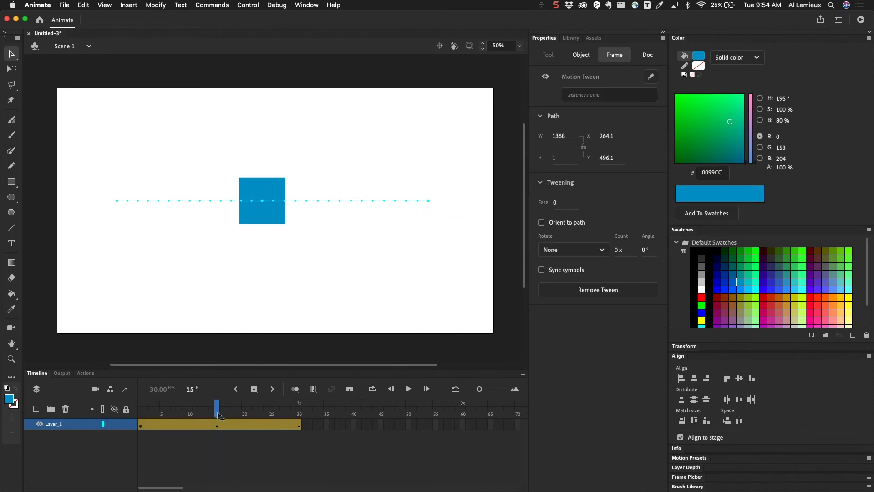
{"action": "left_click", "coordinate": [253, 272]}
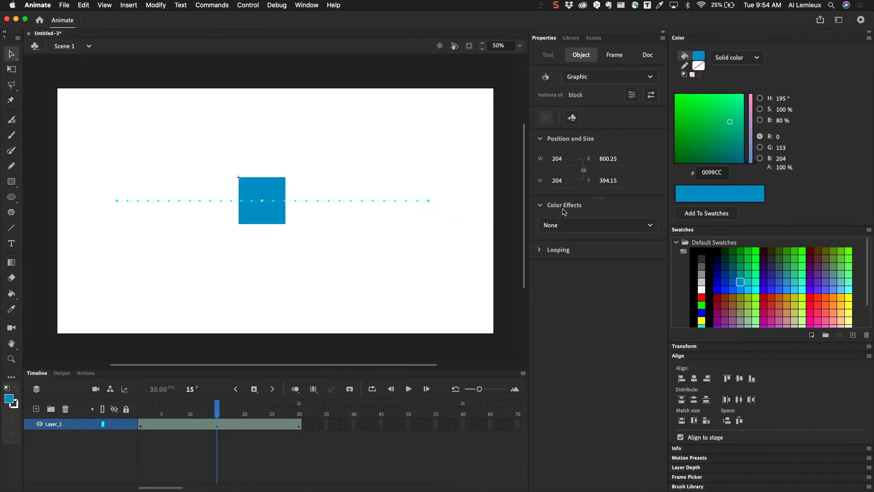
Choose the Advanced color effect and set its Alpha to 50%
{"action": "left_click", "coordinate": [564, 229]}
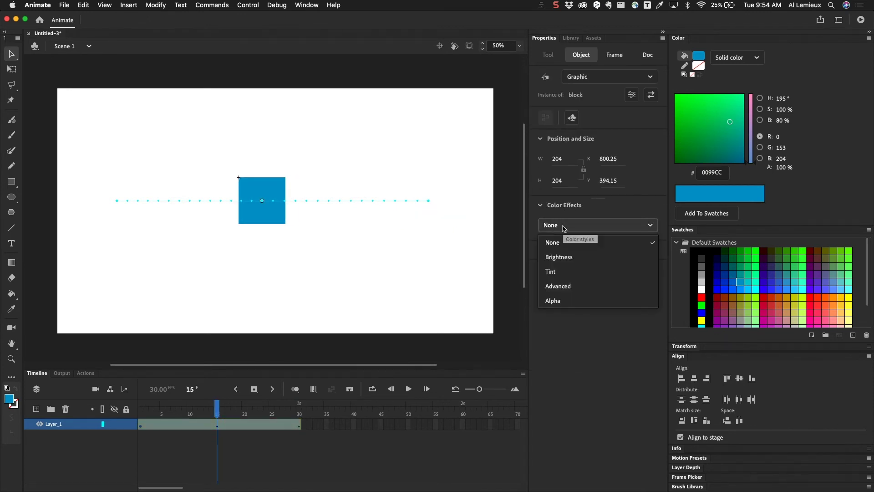
{"action": "left_click", "coordinate": [564, 284]}
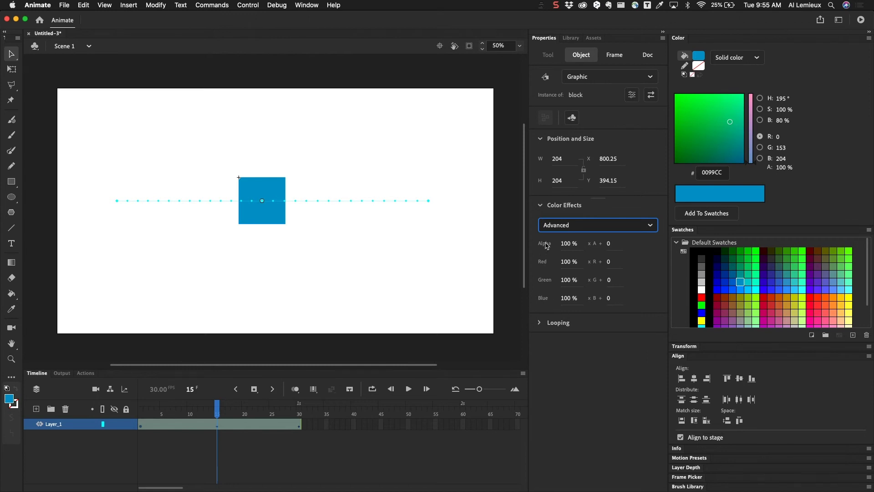
{"action": "left_click", "coordinate": [568, 243]}
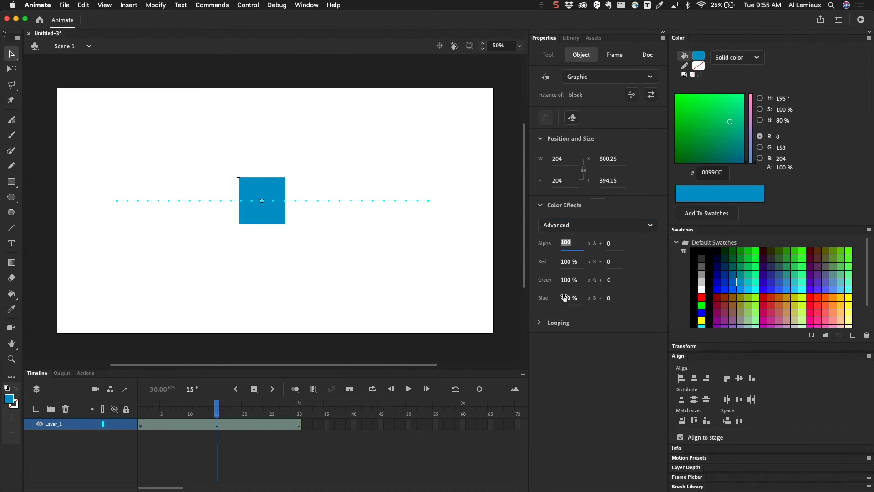
{"action": "type", "text": "50"}
{"action": "key", "text": "Return"}
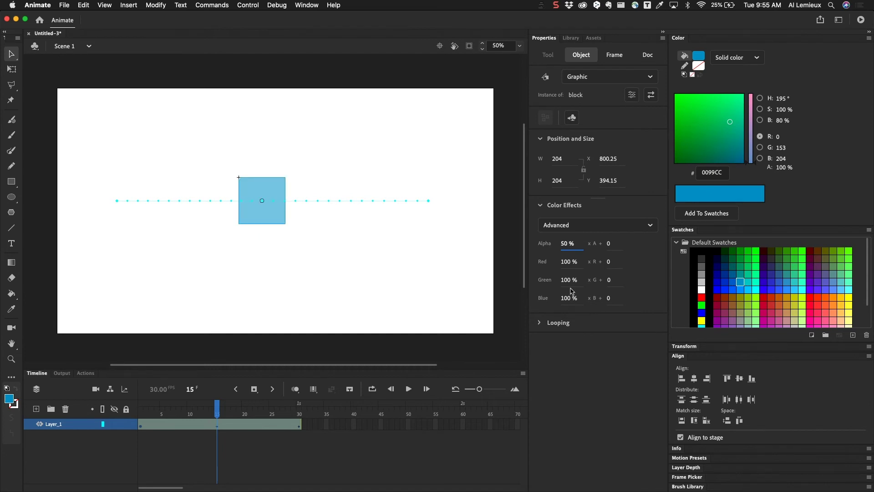
Set the Advanced offsets to R +92, G −78 and B +139, then scrub the tween
{"action": "left_click", "coordinate": [568, 262]}
{"action": "left_click_drag", "start_coordinate": [608, 263], "coordinate": [655, 264]}
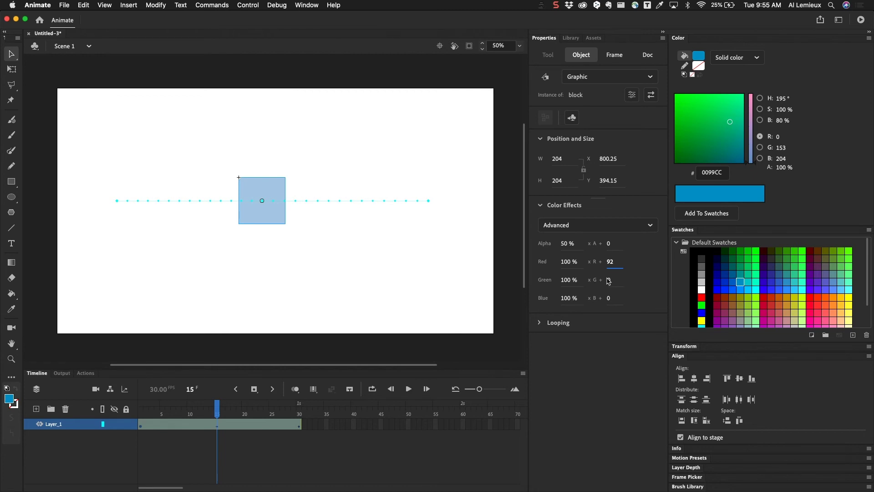
{"action": "left_click_drag", "start_coordinate": [609, 281], "coordinate": [578, 282]}
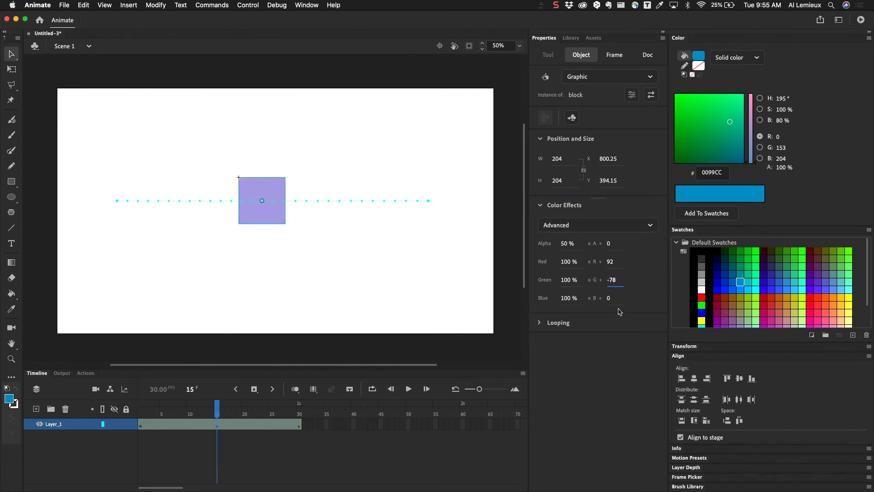
{"action": "left_click_drag", "start_coordinate": [609, 299], "coordinate": [677, 301]}
{"action": "left_click_drag", "start_coordinate": [217, 407], "coordinate": [117, 411]}
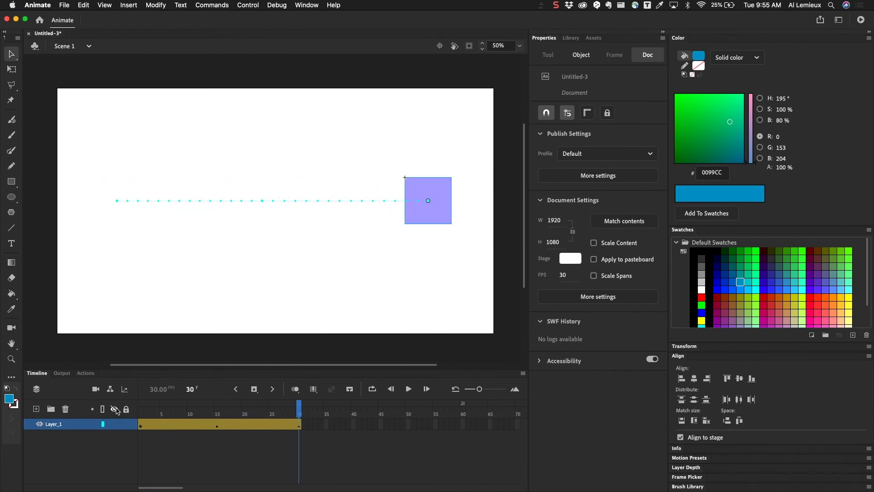
{"action": "key", "text": "Return"}
{"action": "key", "text": "Return"}
Add Layer_2 beneath Layer_1 and draw a large #FFCC00 yellow rectangle across the stage
{"action": "left_click", "coordinate": [36, 410]}
{"action": "left_click_drag", "start_coordinate": [53, 429], "coordinate": [53, 442]}
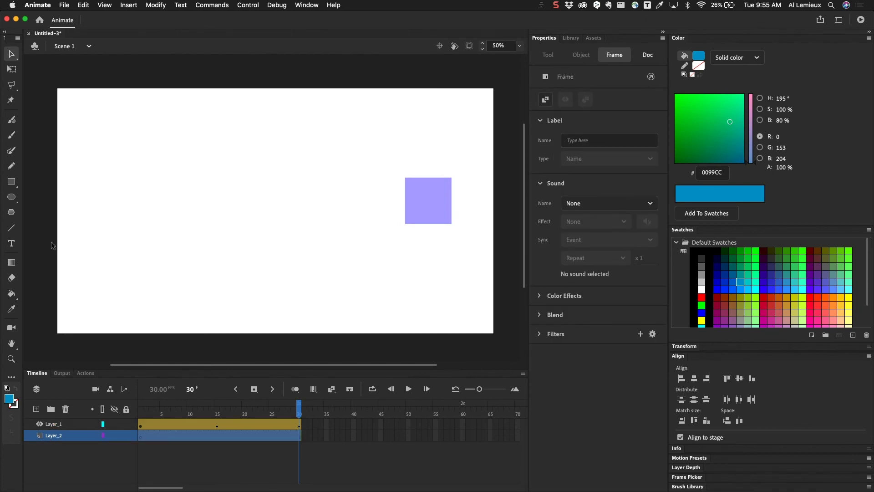
{"action": "left_click", "coordinate": [12, 182]}
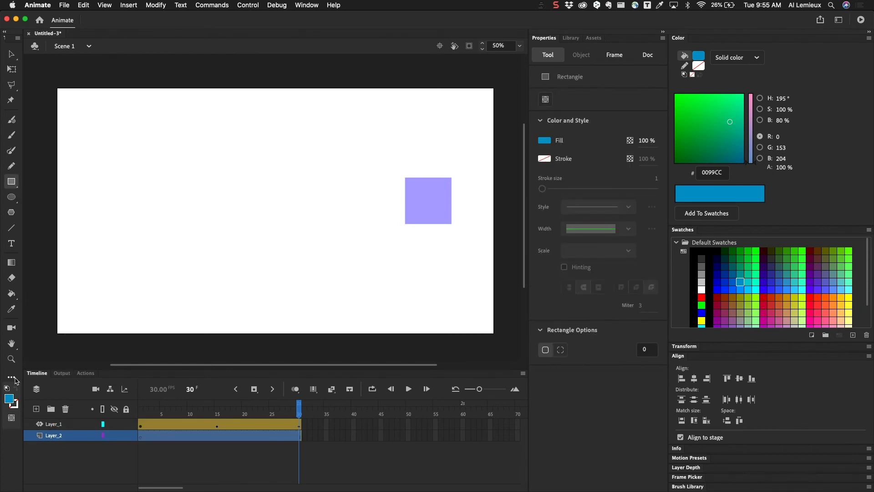
{"action": "left_click", "coordinate": [10, 399]}
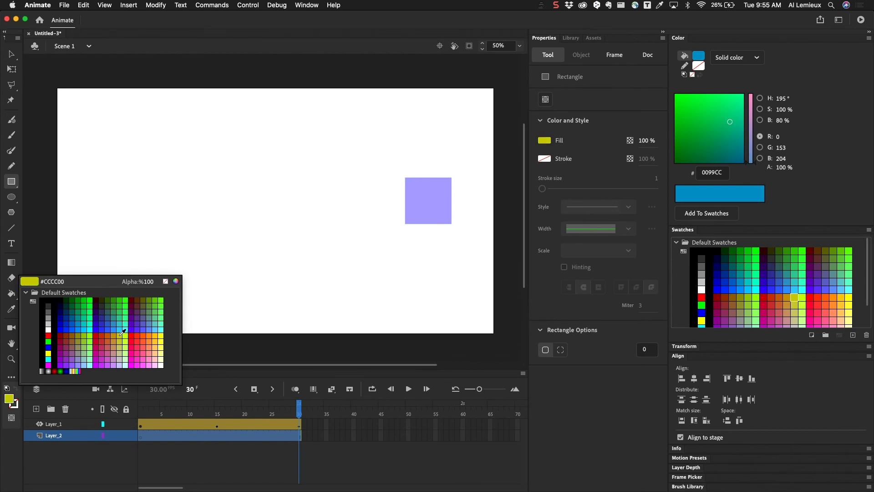
{"action": "left_click", "coordinate": [157, 332]}
{"action": "left_click_drag", "start_coordinate": [72, 109], "coordinate": [484, 307]}
{"action": "left_click_drag", "start_coordinate": [304, 406], "coordinate": [129, 444]}
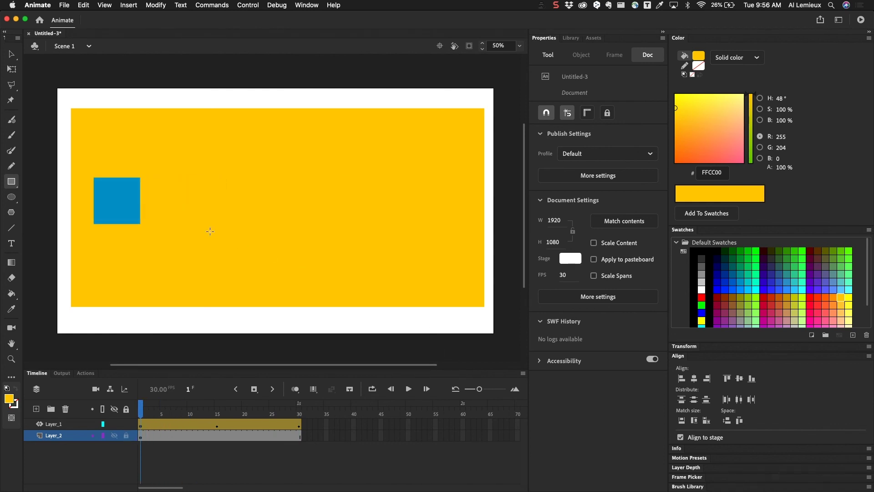
{"action": "left_click", "coordinate": [12, 54]}
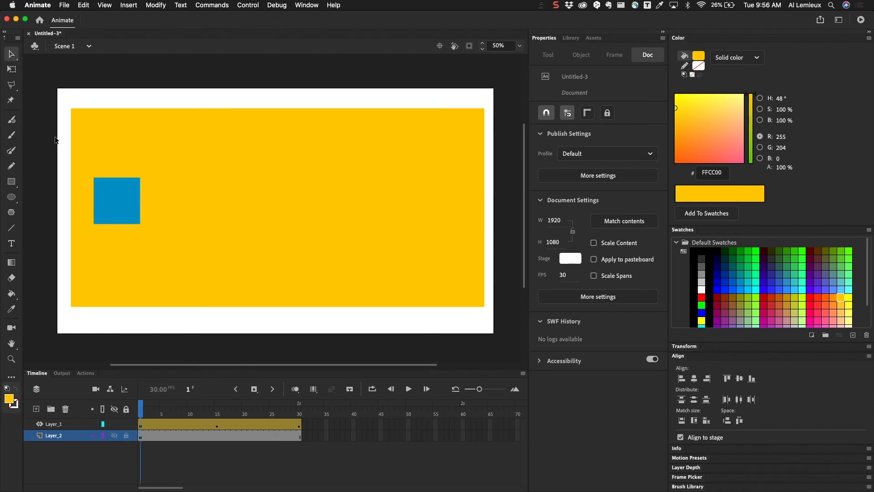
{"action": "left_click", "coordinate": [116, 218]}
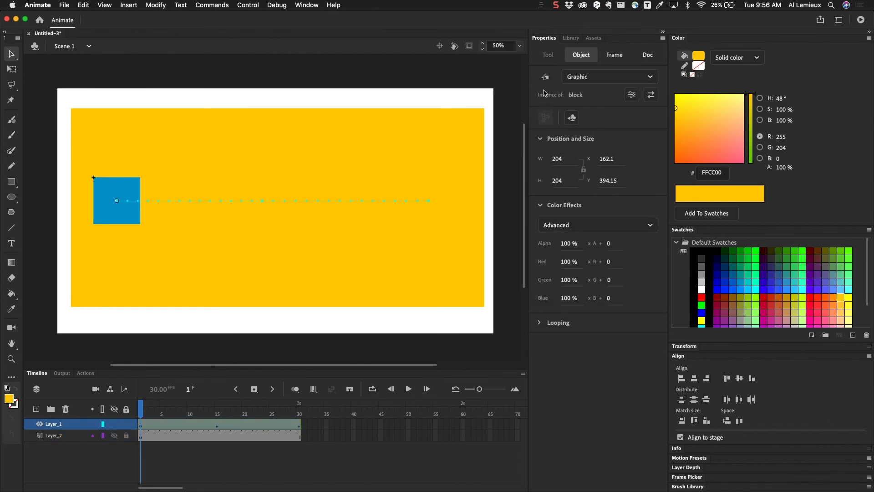
{"action": "left_click", "coordinate": [558, 227]}
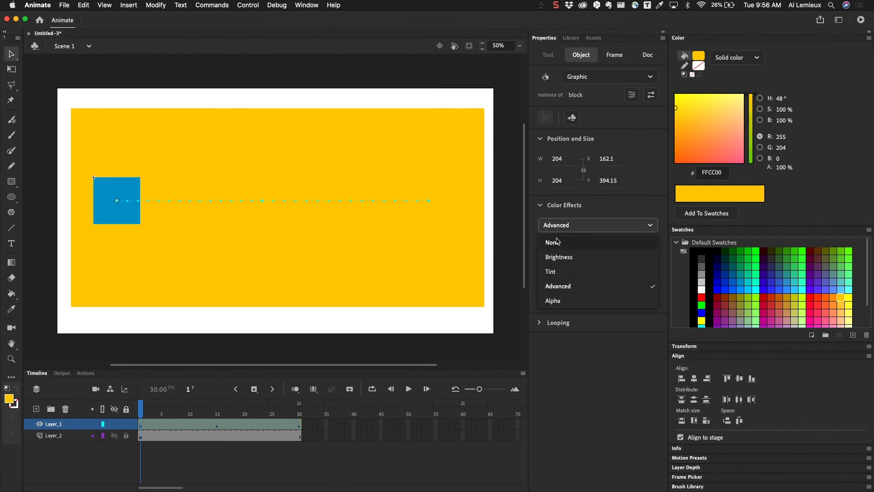
{"action": "left_click", "coordinate": [552, 210]}
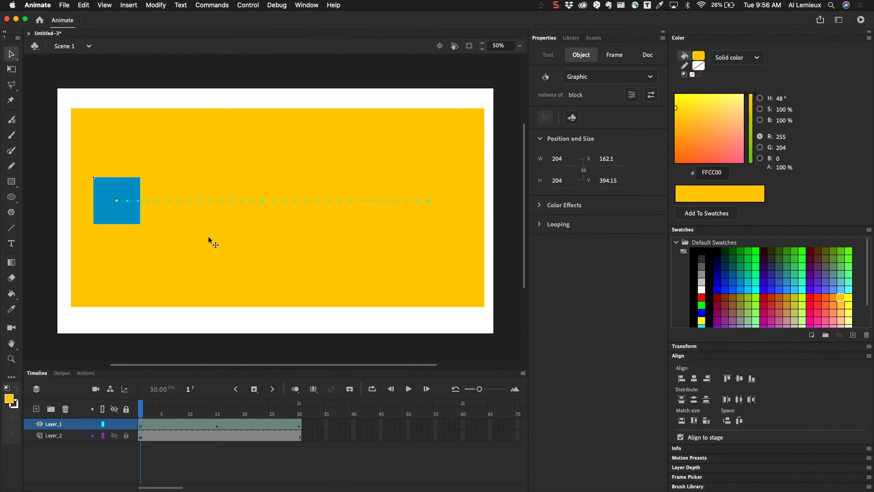